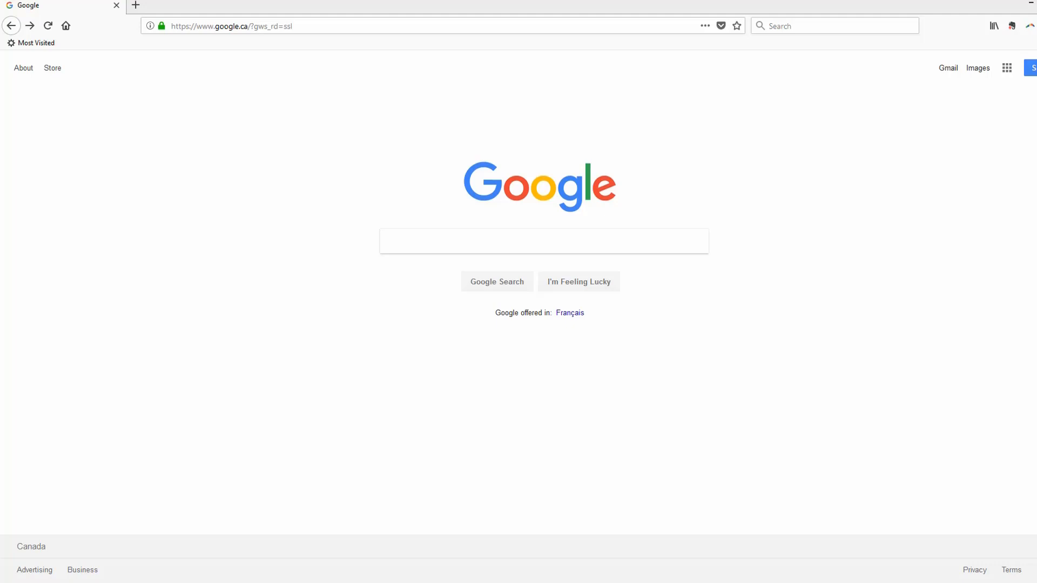
# - Go to the Environment Canada weather site at weather.gc.ca
pyautogui.click(415, 29)
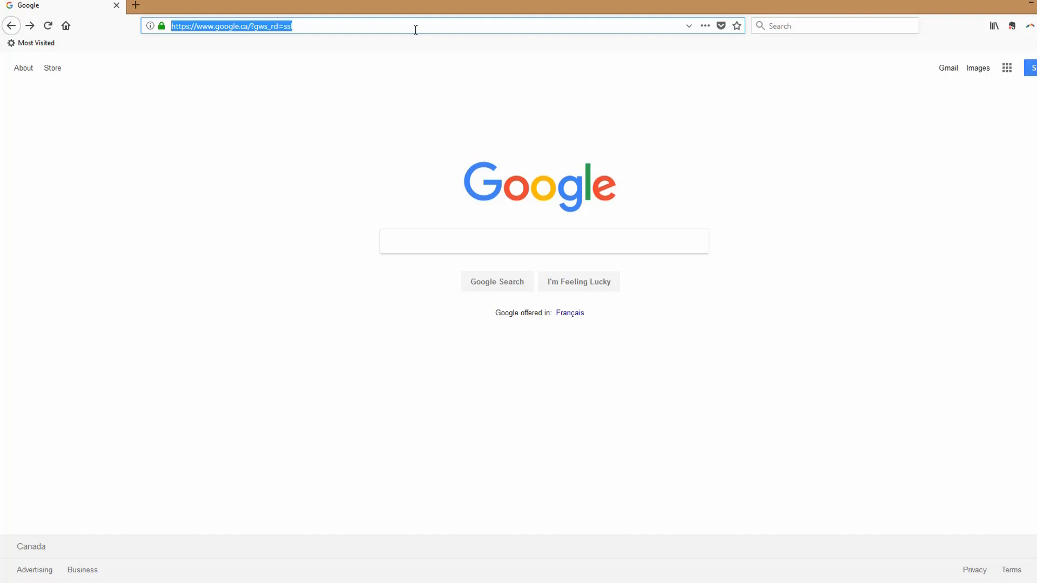
pyautogui.write('weather.ca')
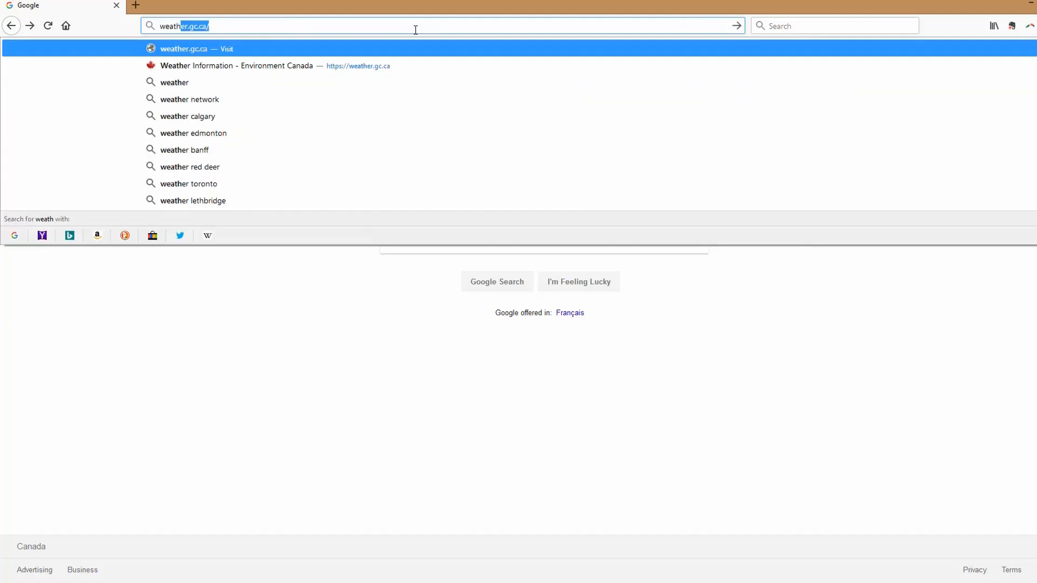
pyautogui.press('BackSpace')
pyautogui.press('BackSpace')
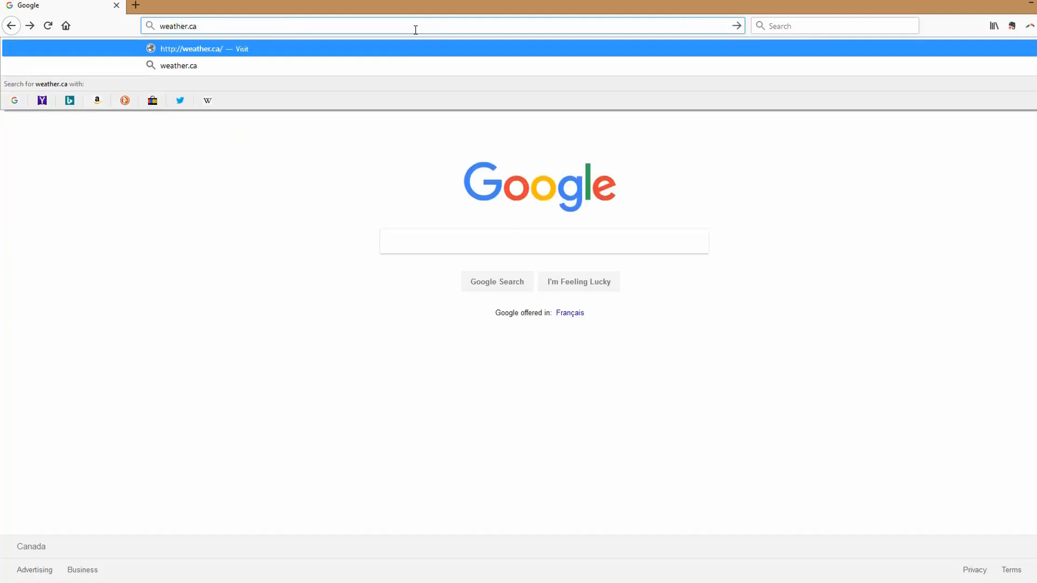
pyautogui.write('gc')
pyautogui.press('Return')
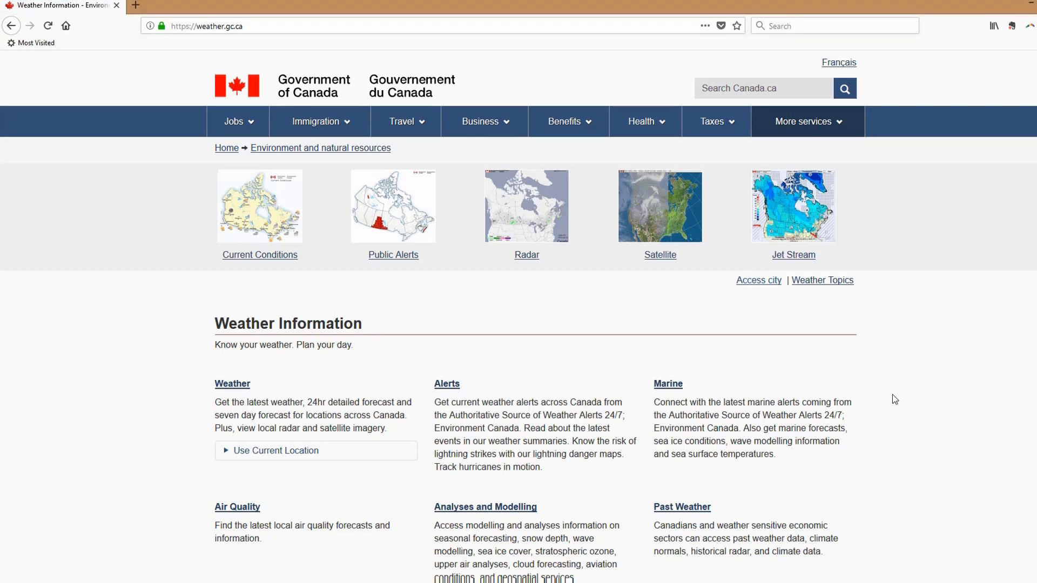
# - Open the Canadian Climate Normals for 1971-2000 from the past weather data
pyautogui.click(687, 506)
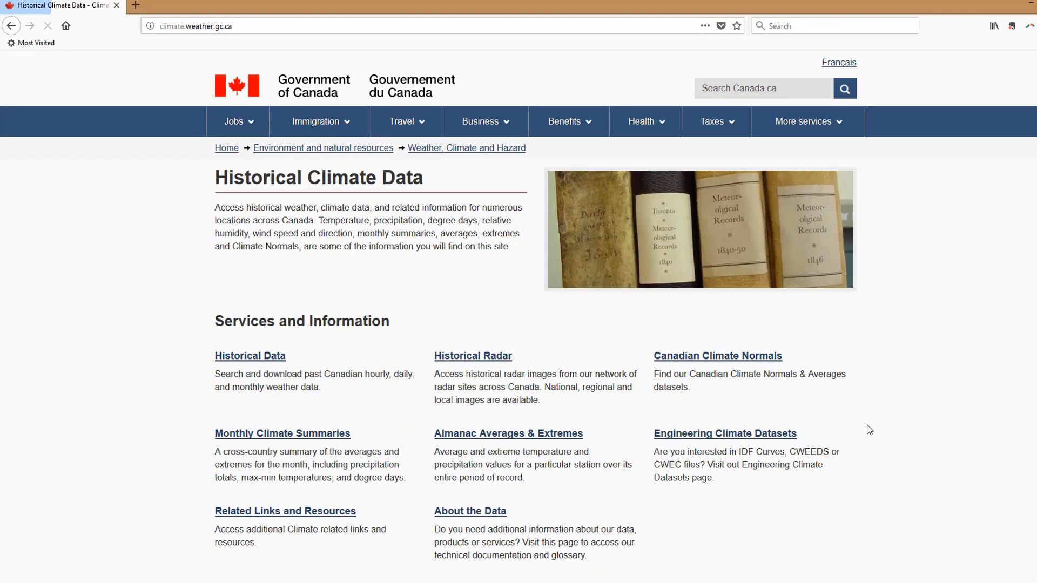
pyautogui.click(750, 359)
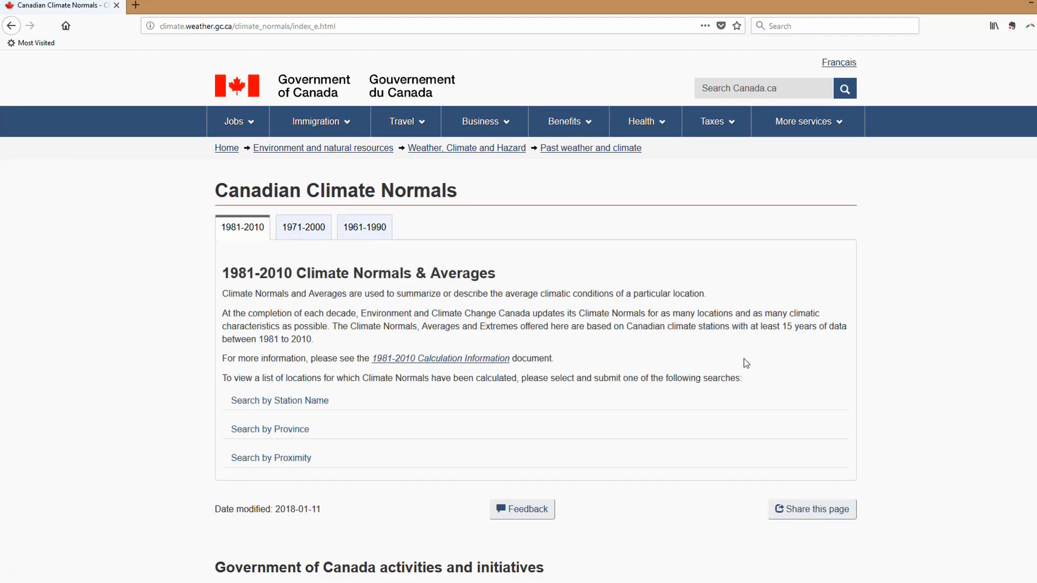
pyautogui.click(303, 227)
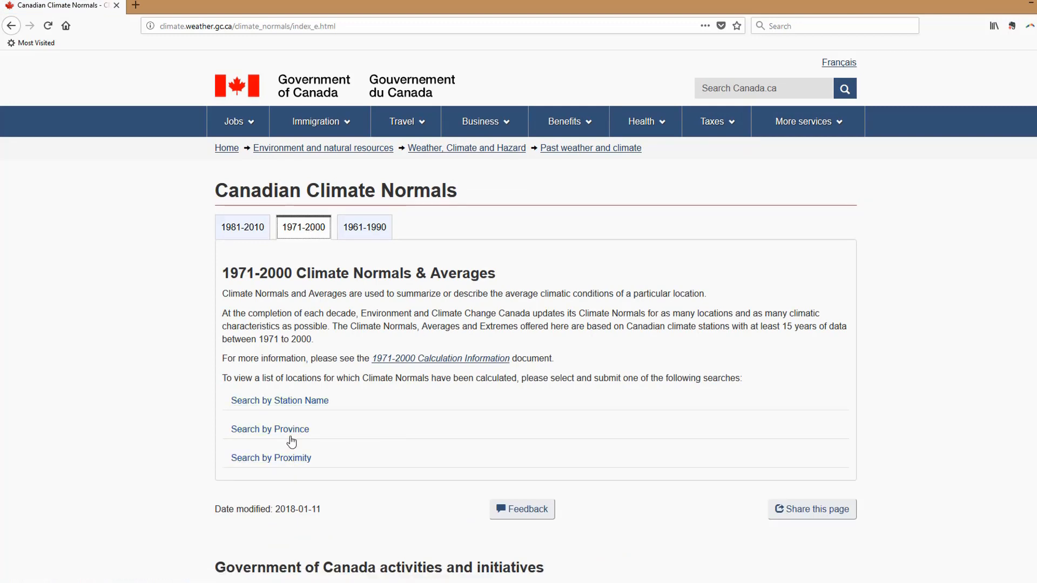
# - Search the 1971-2000 climate normals by station name for "calgary"
pyautogui.click(283, 400)
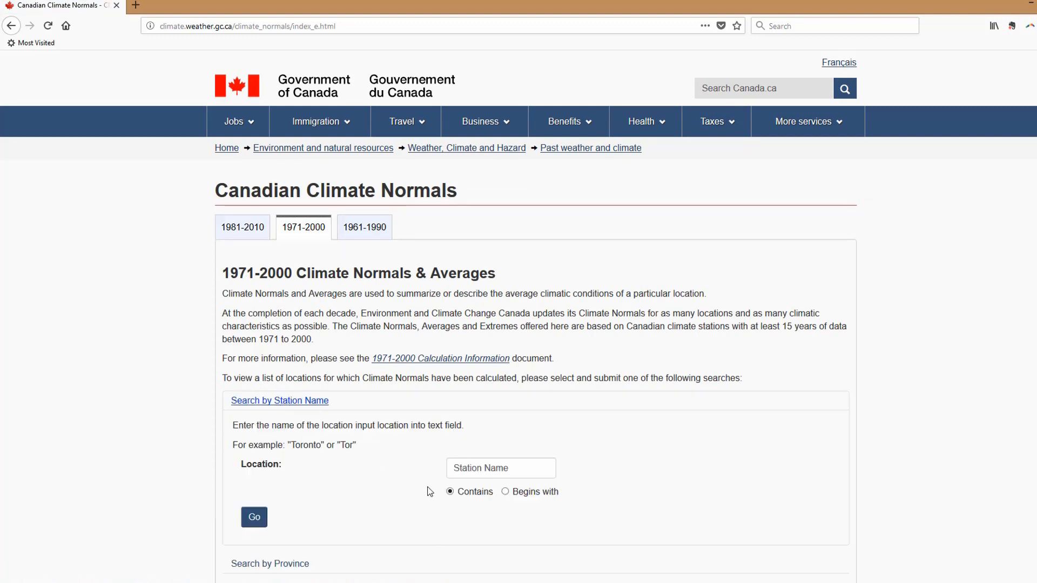
pyautogui.click(480, 468)
pyautogui.write('calgary')
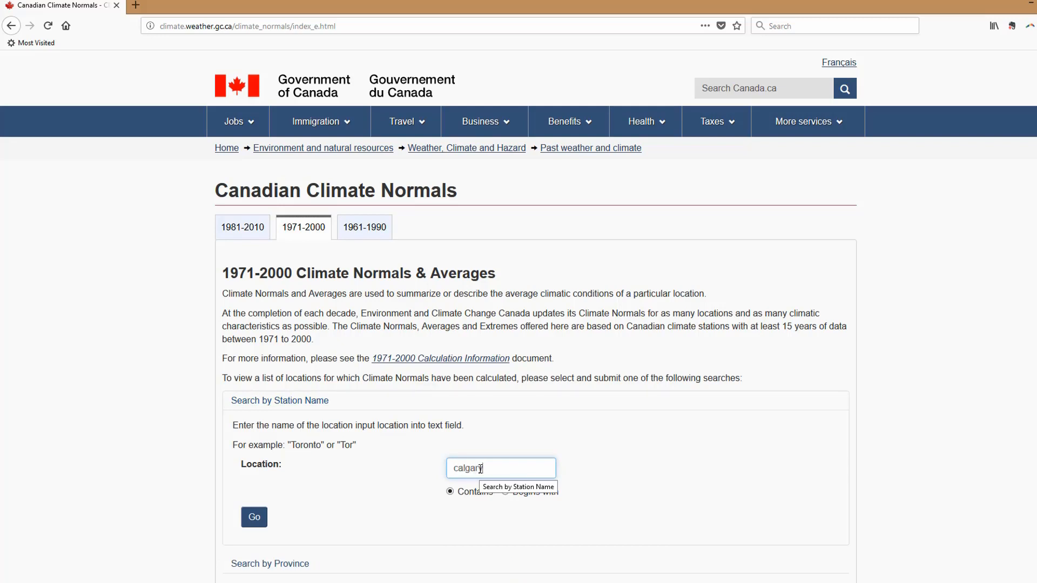
pyautogui.press('Return')
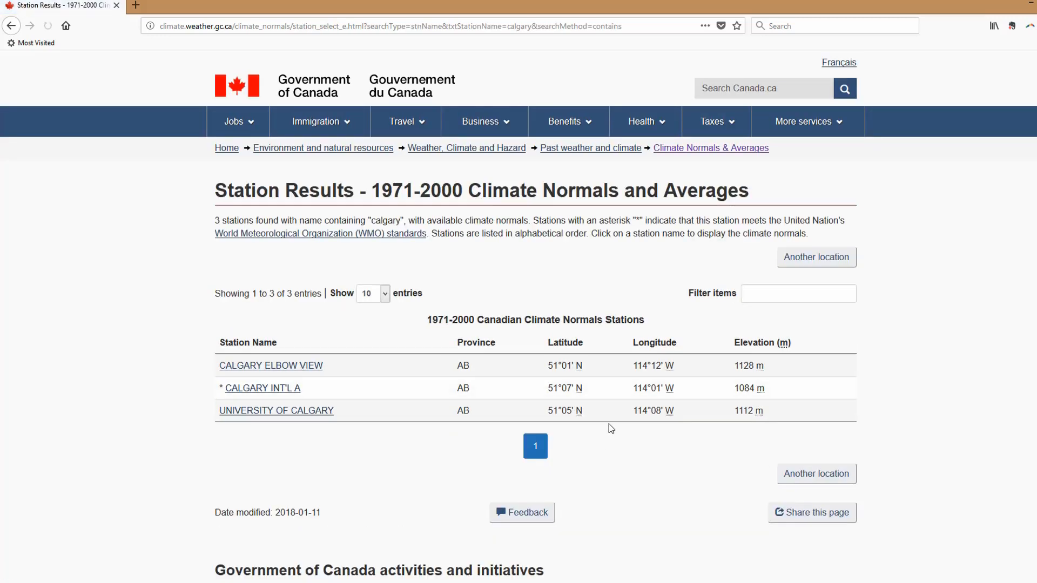
# - Open the CALGARY INT'L A station's normals data at the temperature table
pyautogui.click(277, 389)
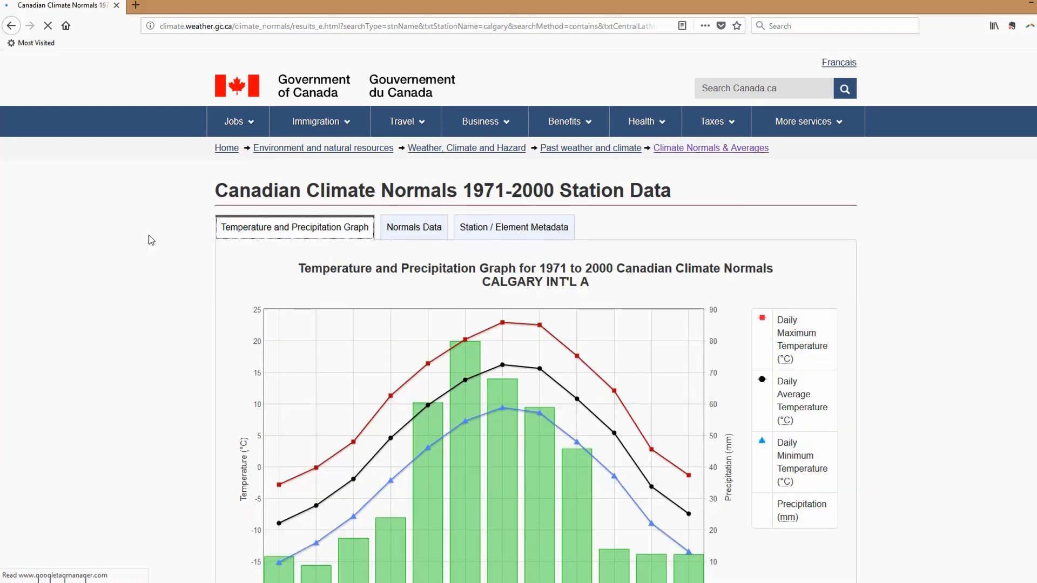
pyautogui.click(424, 237)
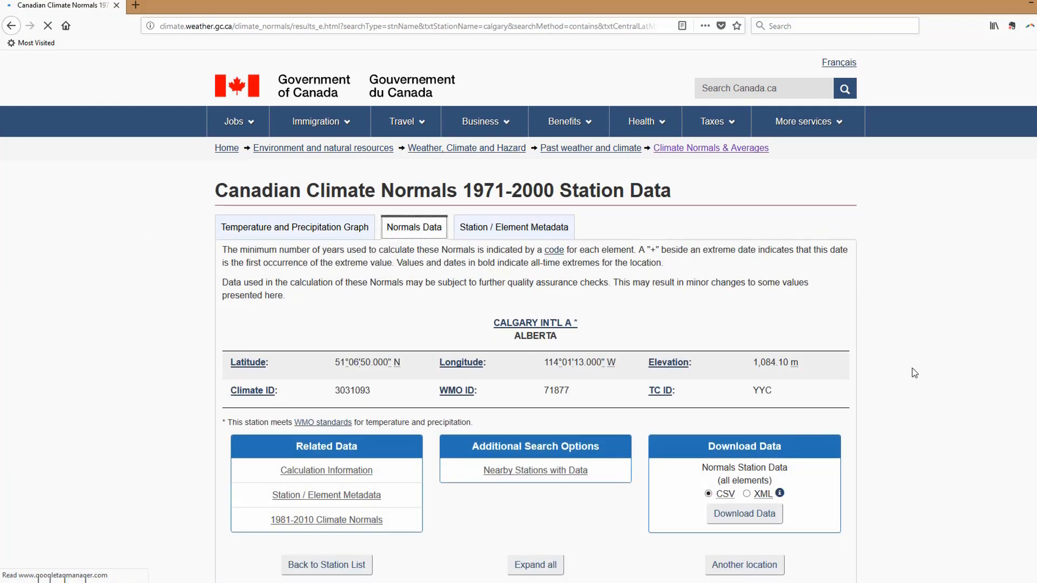
pyautogui.scroll(-8, 916, 375)
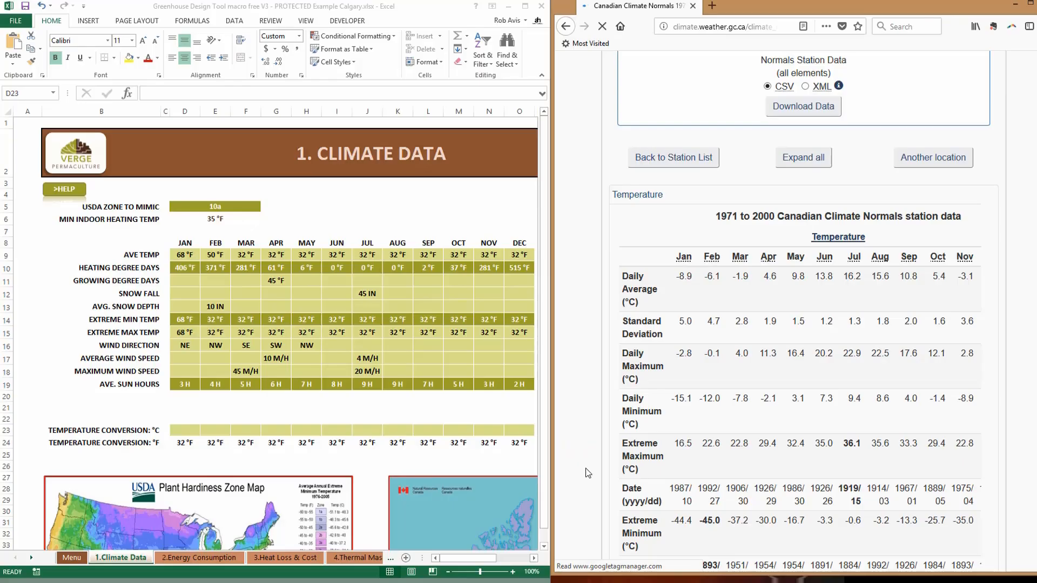
pyautogui.scroll(-2, 586, 463)
pyautogui.scroll(-3, 585, 460)
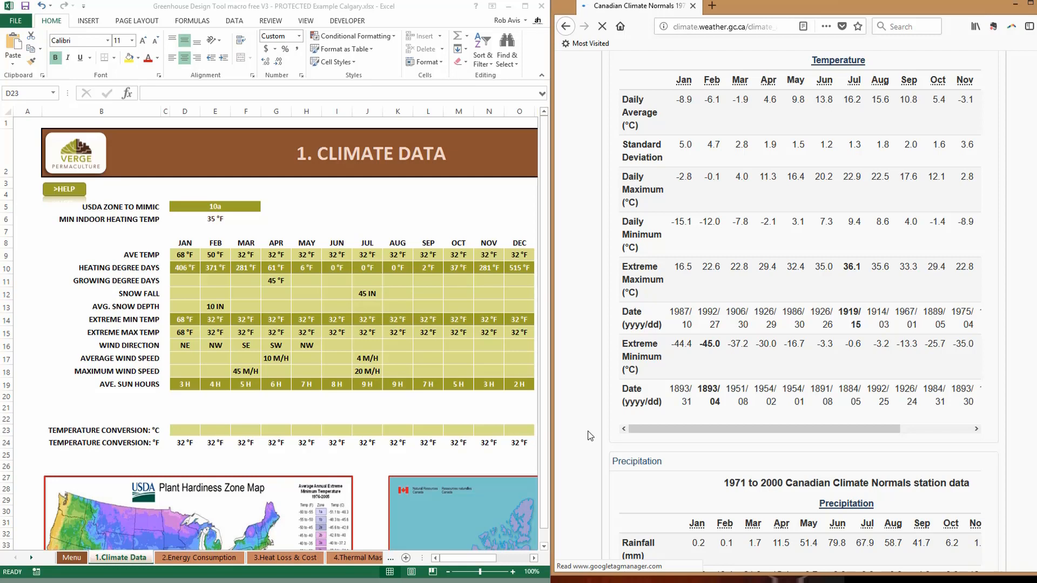
# - Enter the extreme minimums in the Celsius conversion row for January to May: -44, -45, -37, -30 and -16.7
pyautogui.click(189, 432)
pyautogui.click(189, 432)
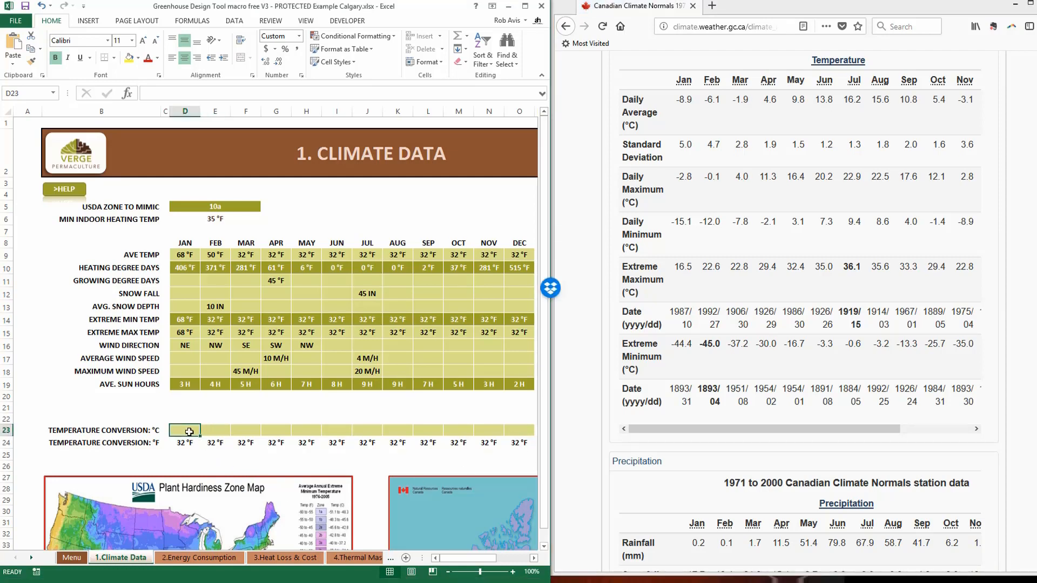
pyautogui.write('-44')
pyautogui.press('Tab')
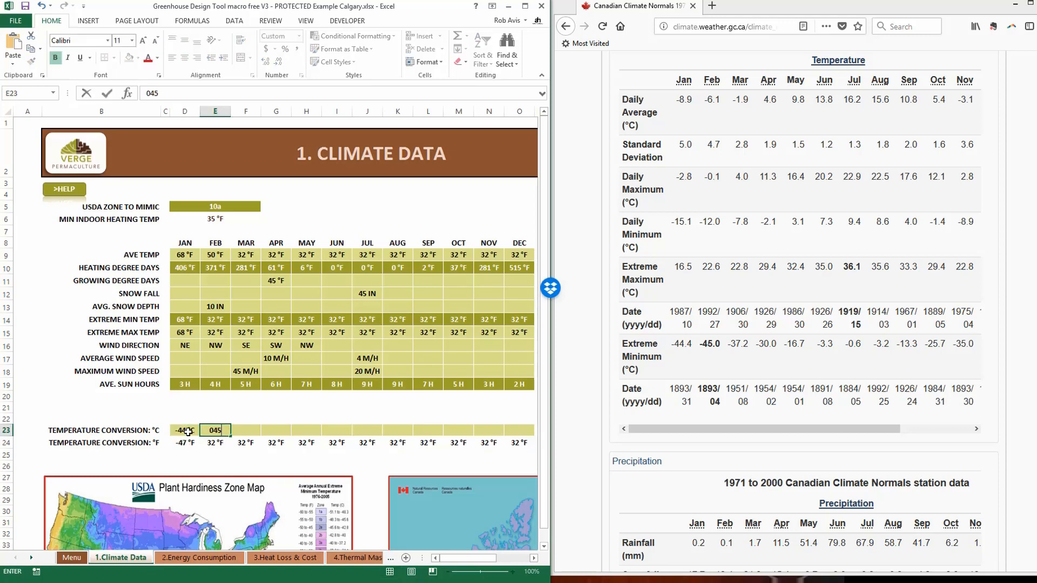
pyautogui.write('-45')
pyautogui.press('Tab')
pyautogui.write('-37')
pyautogui.press('Tab')
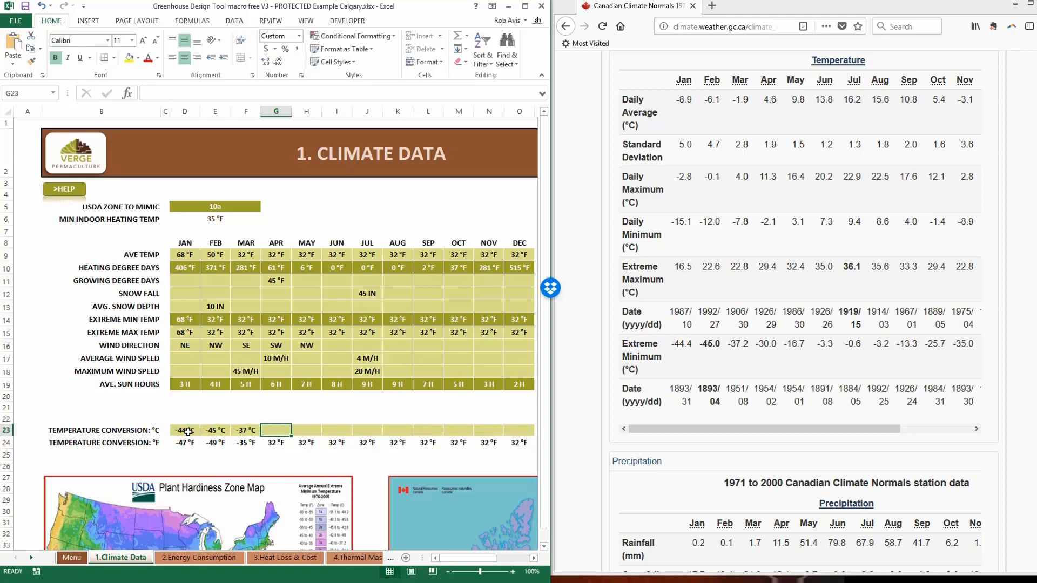
pyautogui.write('-30')
pyautogui.press('Tab')
pyautogui.write('-17')
pyautogui.press('Tab')
# - Fill the Celsius conversion row for June to November with -3.3, -0.6, -3.2, -13.3, -25.7 and -35
pyautogui.write('-3')
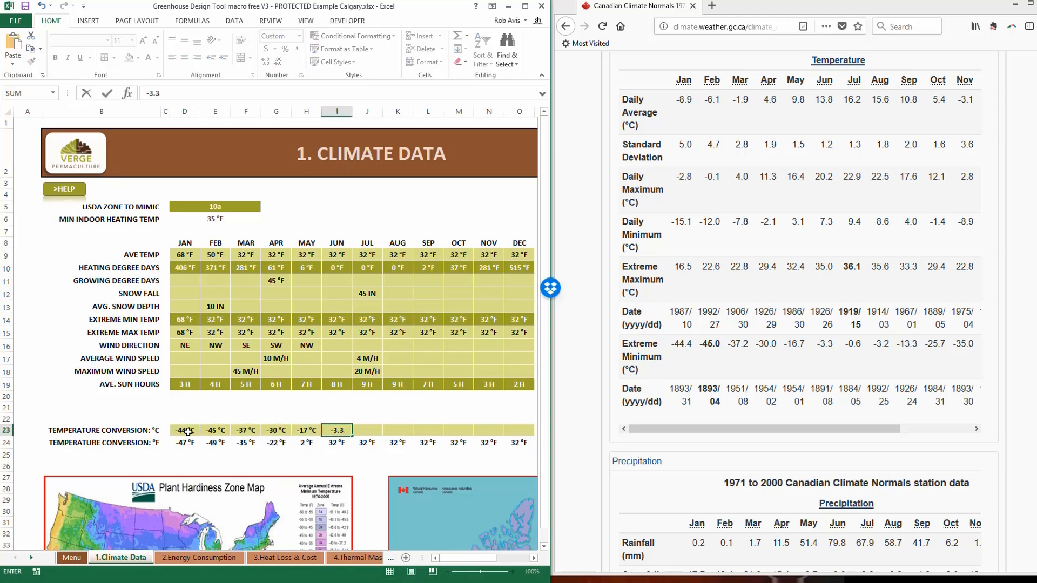
pyautogui.press('Tab')
pyautogui.write('-1')
pyautogui.press('Tab')
pyautogui.write('-3')
pyautogui.press('Tab')
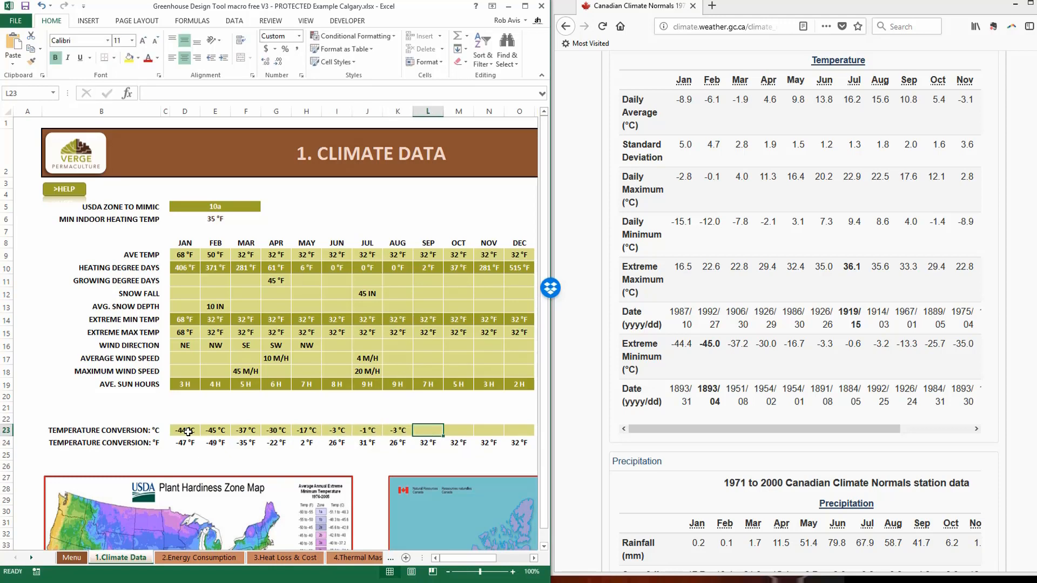
pyautogui.write('-13 °C')
pyautogui.press('Tab')
pyautogui.write('-26')
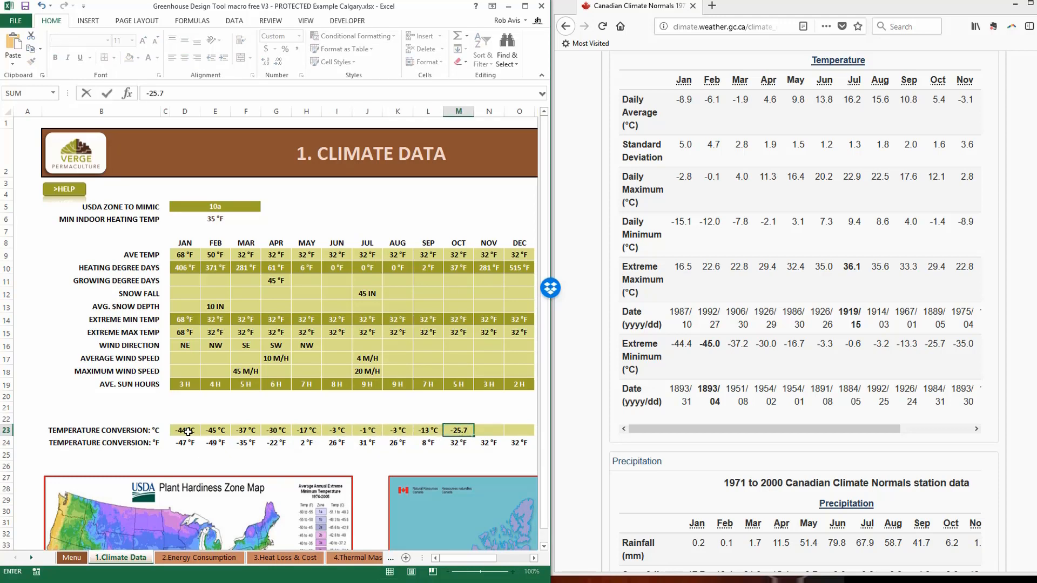
pyautogui.press('Tab')
pyautogui.write('-35')
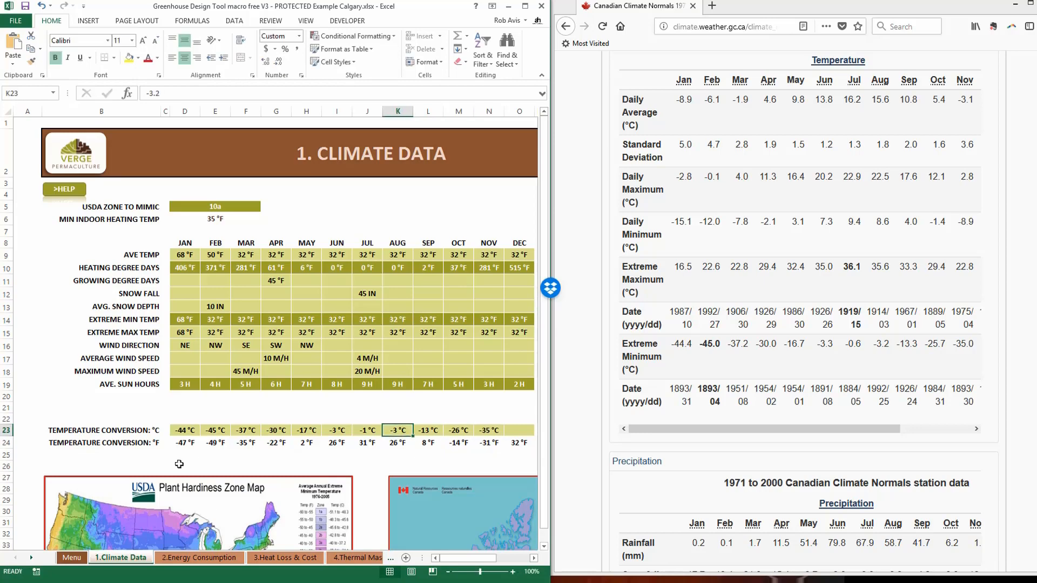
# - Check the entered Celsius values month by month against the station's extreme minimum temperatures, through December
pyautogui.click(189, 430)
pyautogui.press('Tab')
pyautogui.press('Tab')
pyautogui.press('Tab')
pyautogui.press('Tab')
pyautogui.press('Tab')
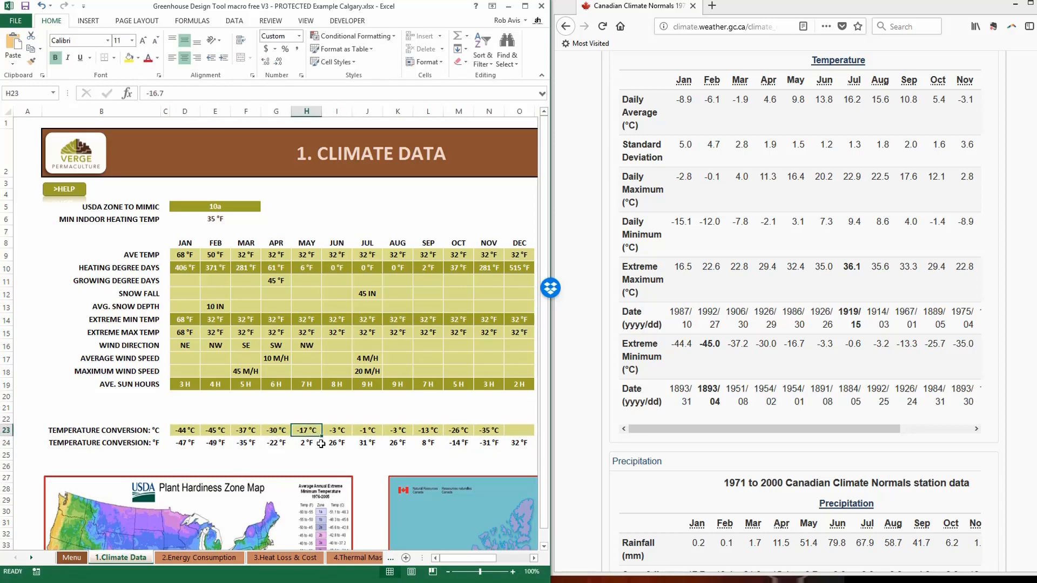
pyautogui.press('Tab')
pyautogui.press('Tab')
pyautogui.press('Tab')
pyautogui.press('Tab')
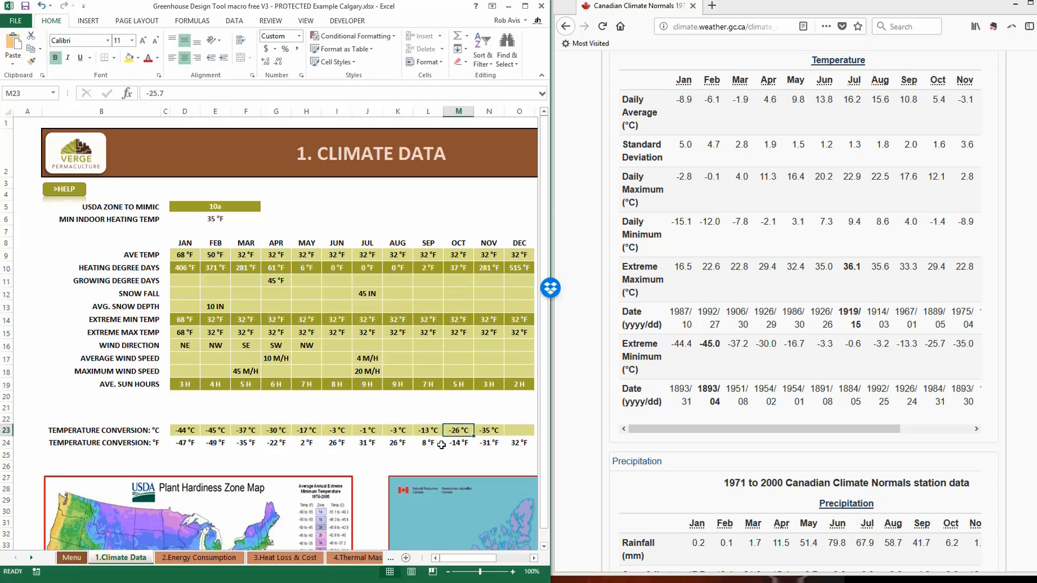
pyautogui.moveTo(753, 429); pyautogui.dragTo(800, 434)
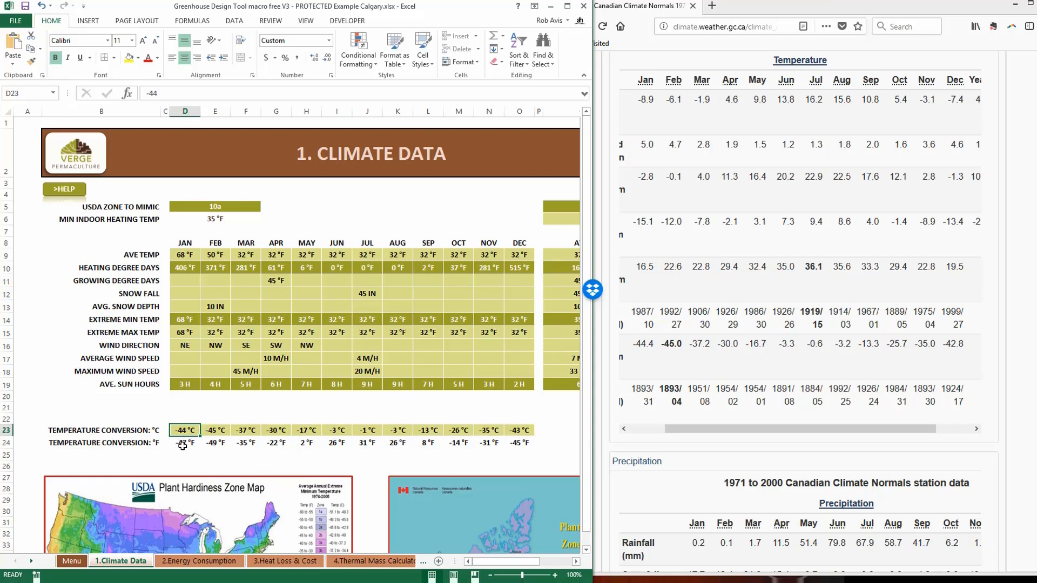
# - Copy the January to December Fahrenheit conversions and paste them as values only into the Extreme Min Temp row
pyautogui.moveTo(182, 444); pyautogui.dragTo(399, 444)
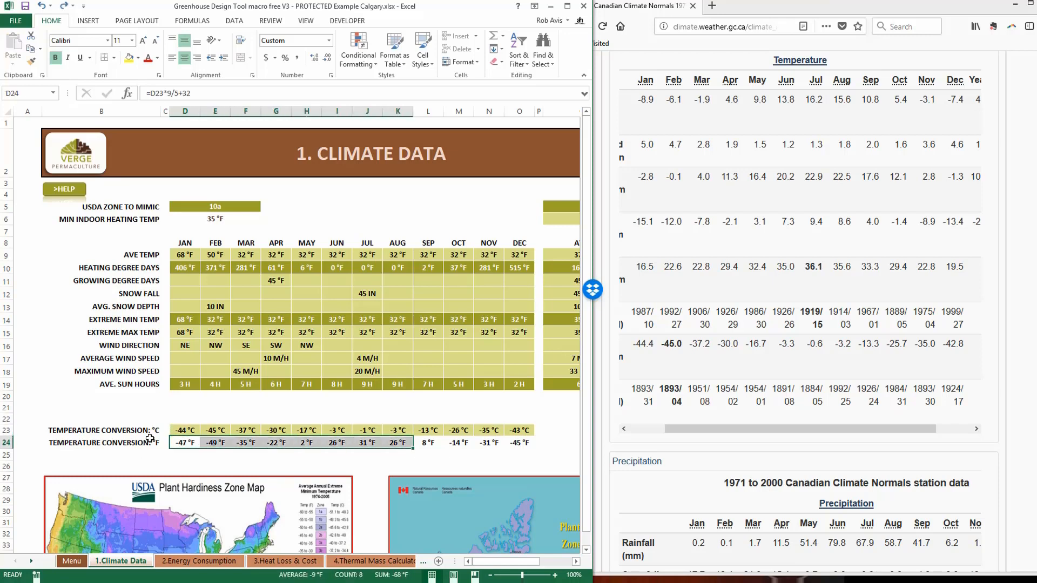
pyautogui.hotkey('ctrl', 'z')
pyautogui.click(182, 446)
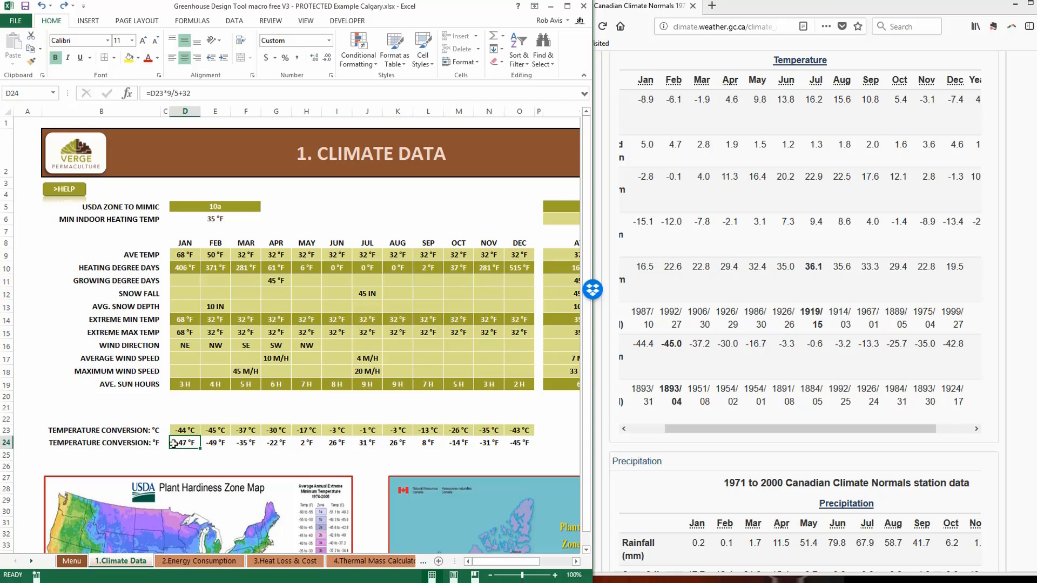
pyautogui.moveTo(178, 444); pyautogui.dragTo(520, 448)
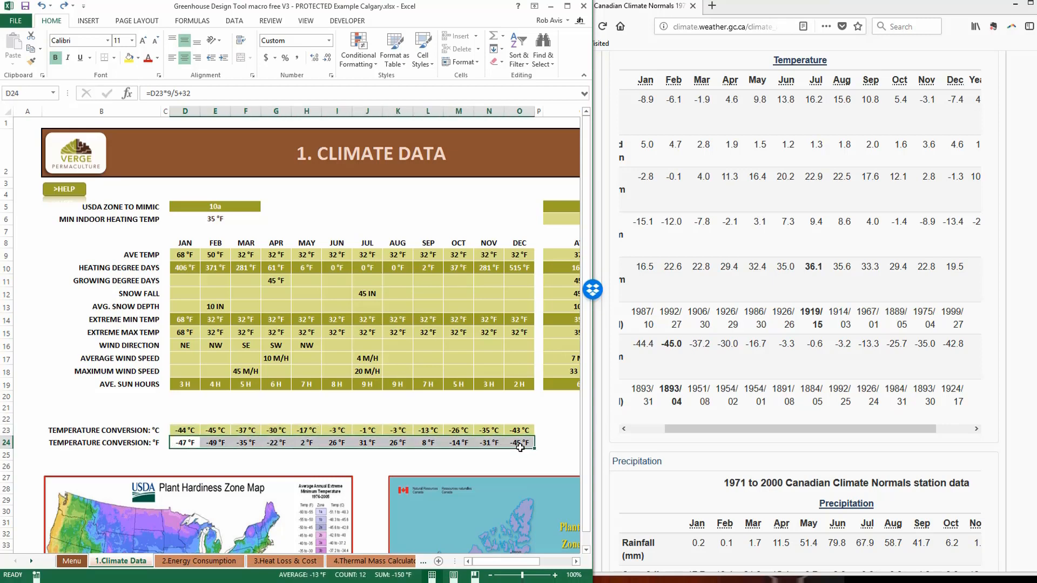
pyautogui.hotkey('ctrl', 'c')
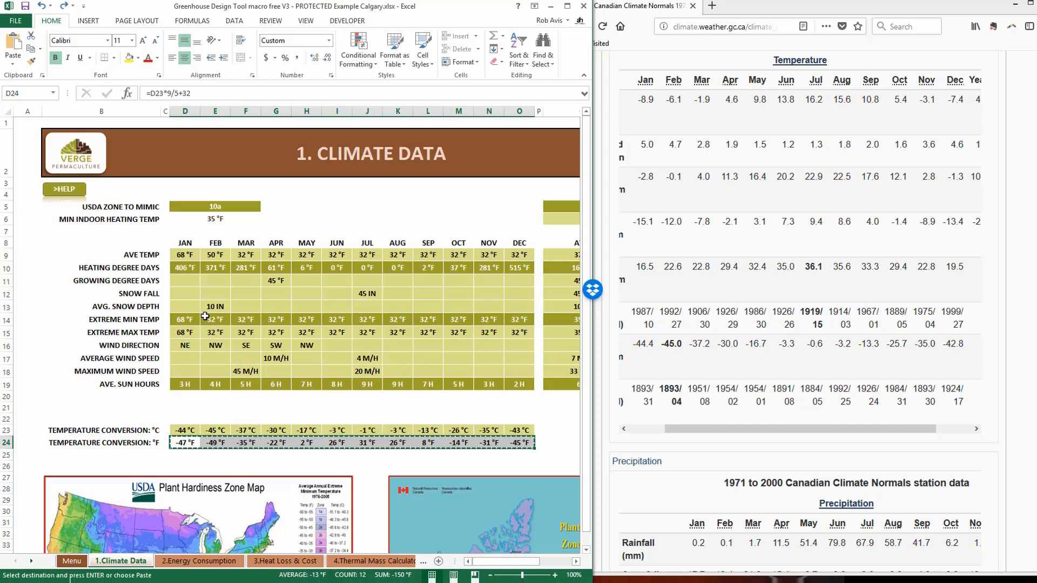
pyautogui.click(186, 321)
pyautogui.rightClick(185, 322)
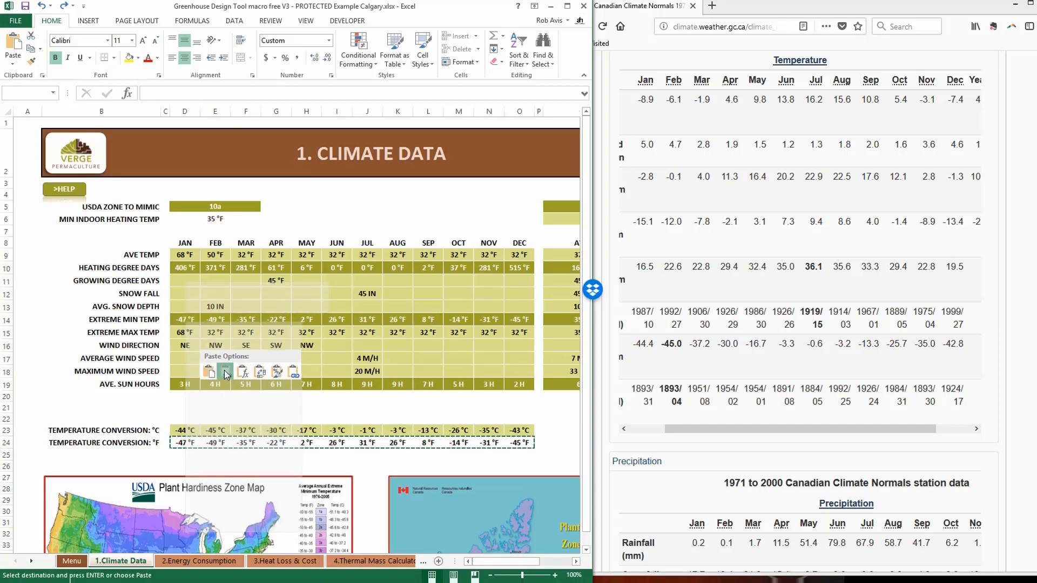
pyautogui.click(225, 372)
pyautogui.click(225, 370)
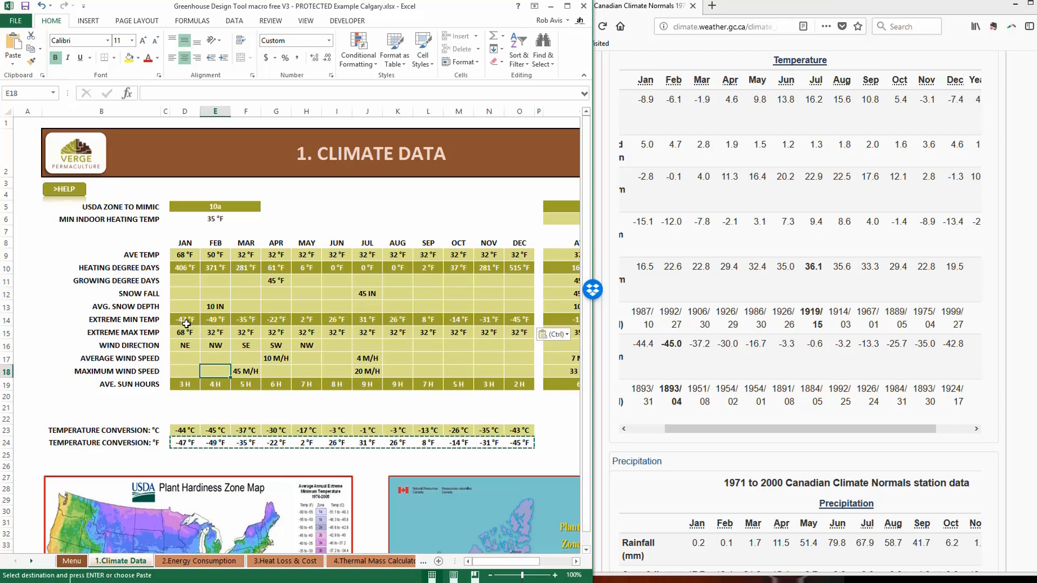
pyautogui.click(215, 319)
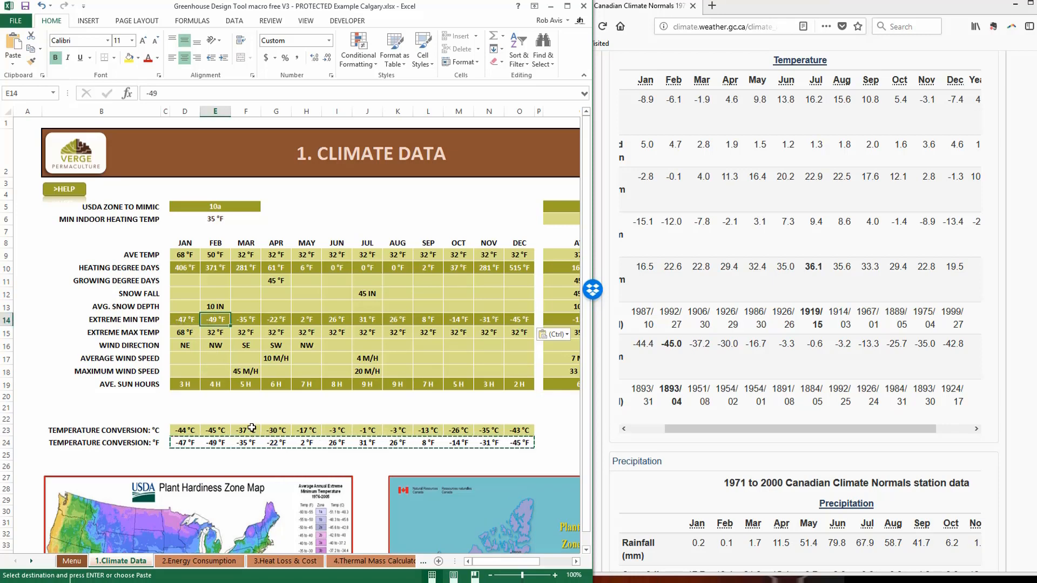